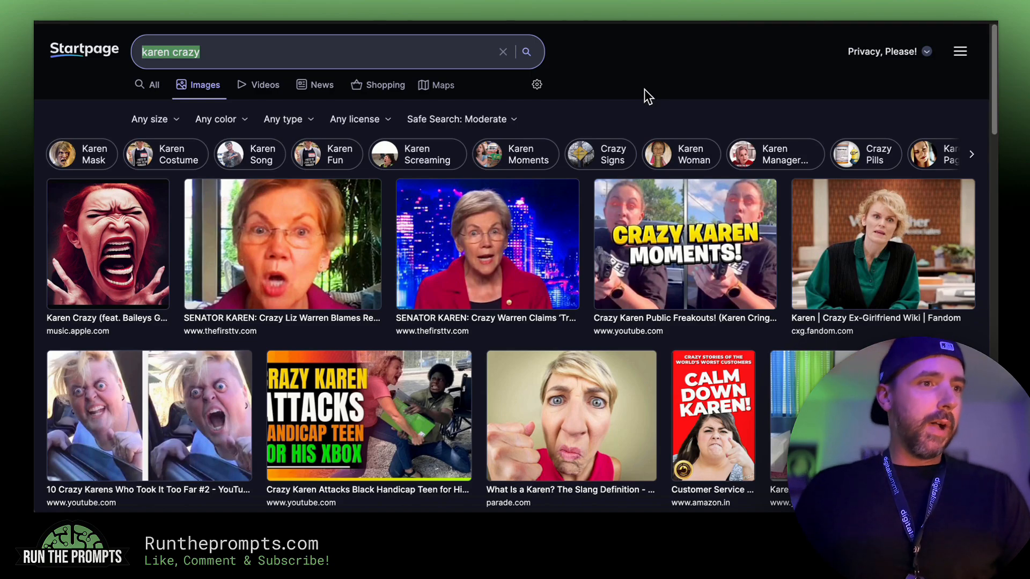
pyautogui.click(580, 56)
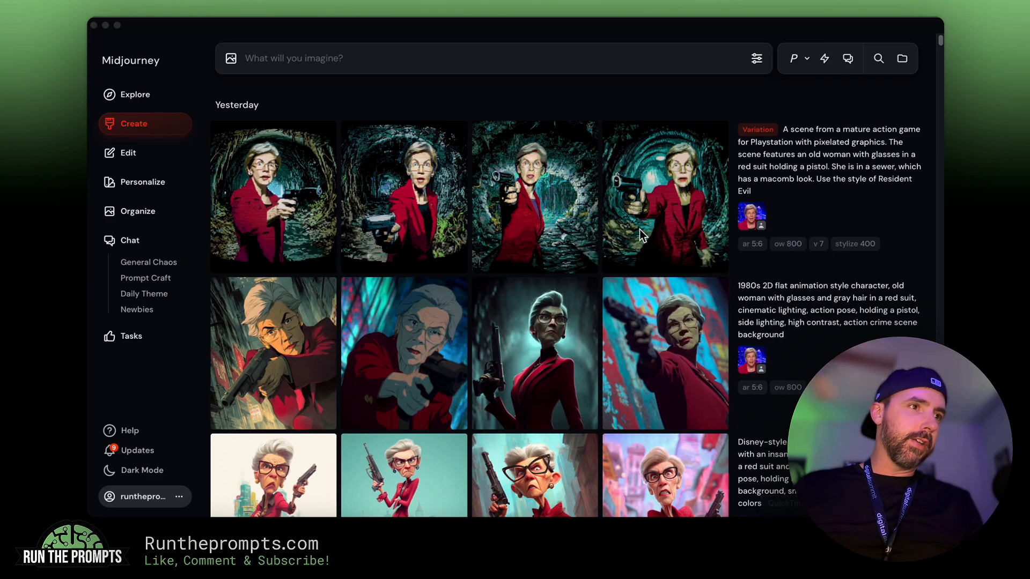
# Generate caricatures of a gray-haired woman in a red suit holding a P30L pistol, using --chaos 10 --ar 5:6 --ow 800 --v7 --s {400, 600, 800}
pyautogui.click(397, 57)
pyautogui.write('Caricature style, exaggerated features, old woman with gray hair and glasses in a red suit, cinematic lighting, action pose, holding a Heckler & Koch P30L pistol, brushwork line drawing, illustrated flat color graphic, high contrast, action scene background --chaos 10 --ar 5:6 --ow 800 --v7 --s {400, 600, 800}')
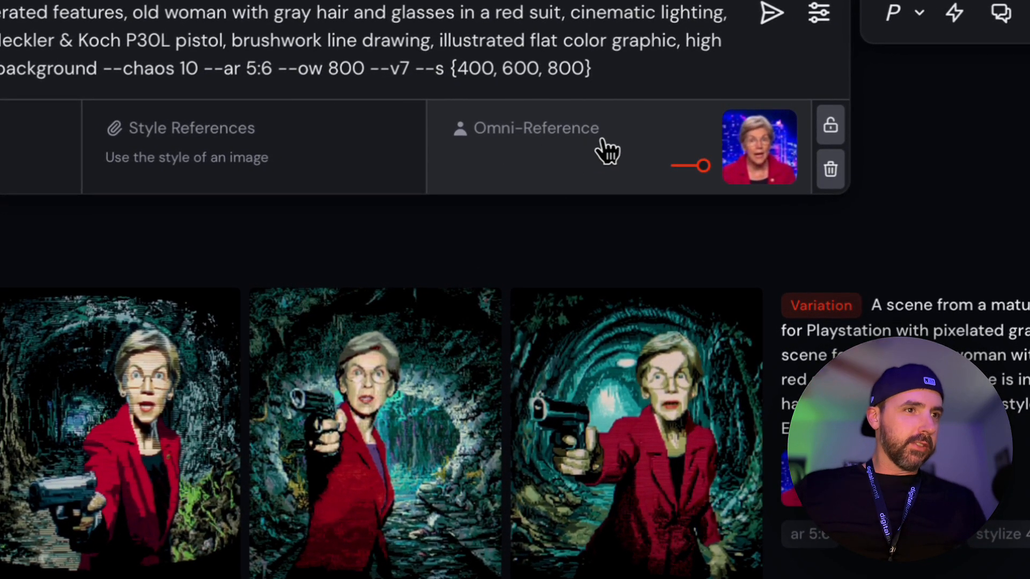
pyautogui.moveTo(772, 170)
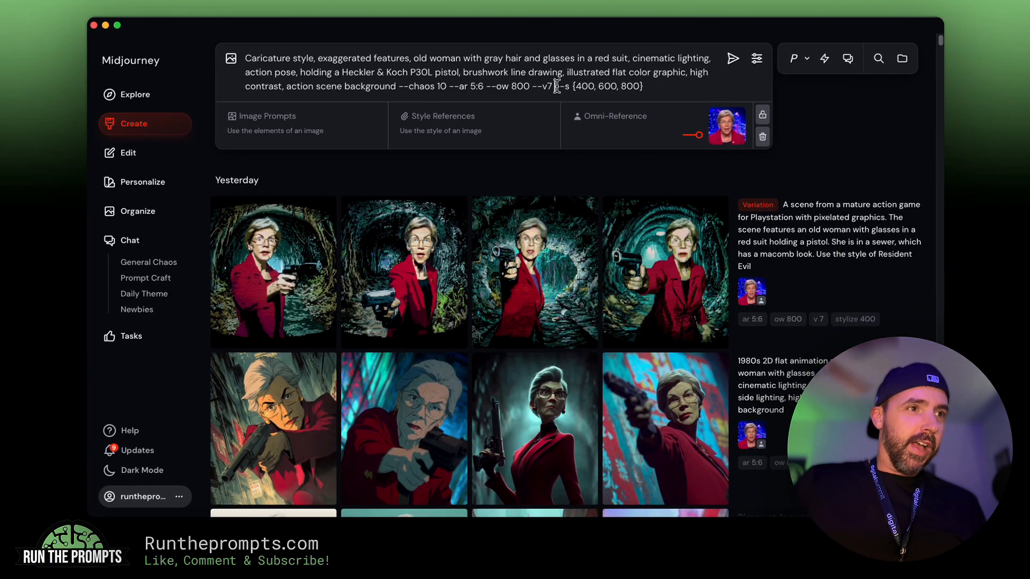
pyautogui.moveTo(556, 85); pyautogui.dragTo(644, 88)
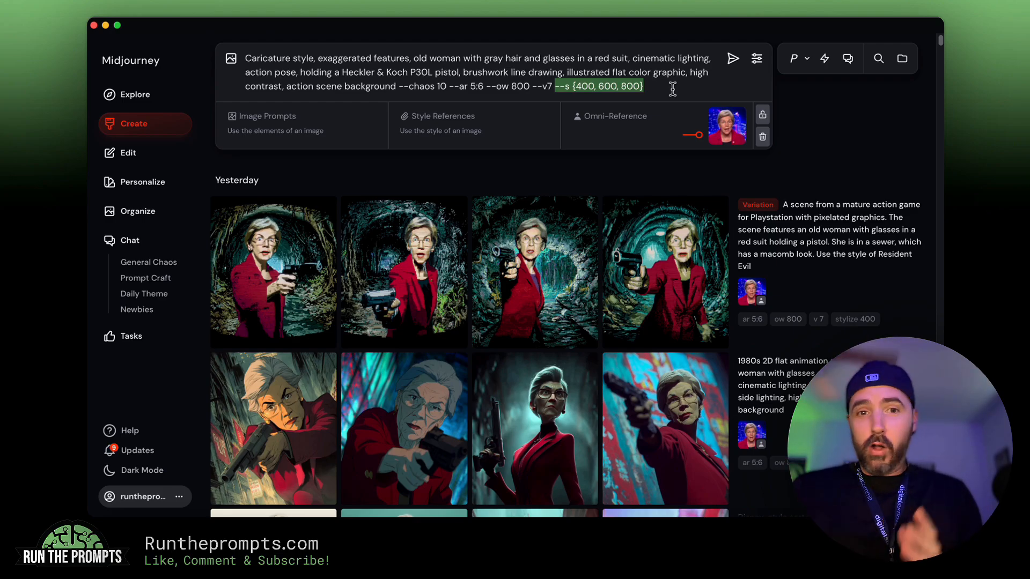
pyautogui.click(536, 86)
pyautogui.doubleClick(583, 86)
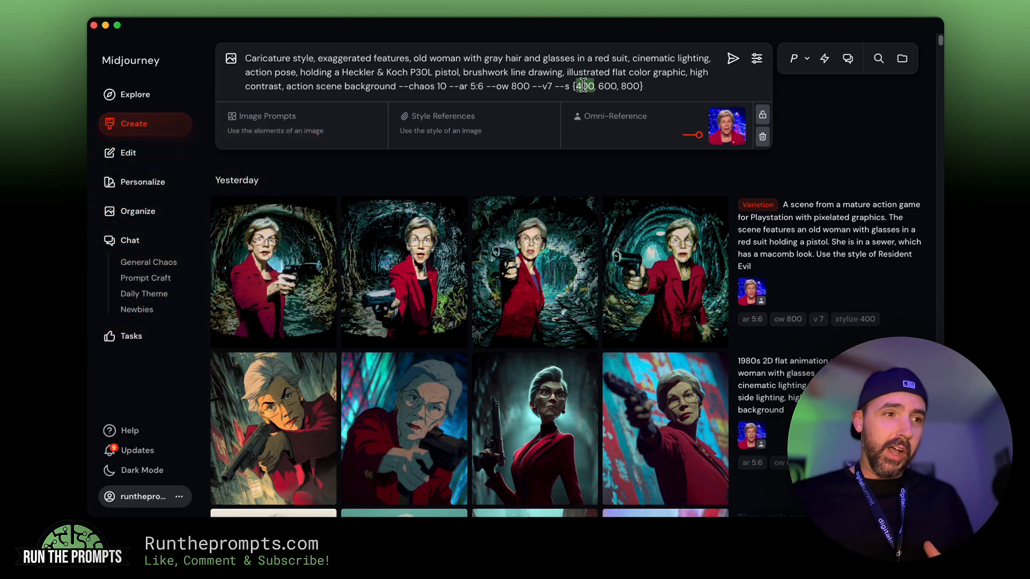
pyautogui.click(463, 72)
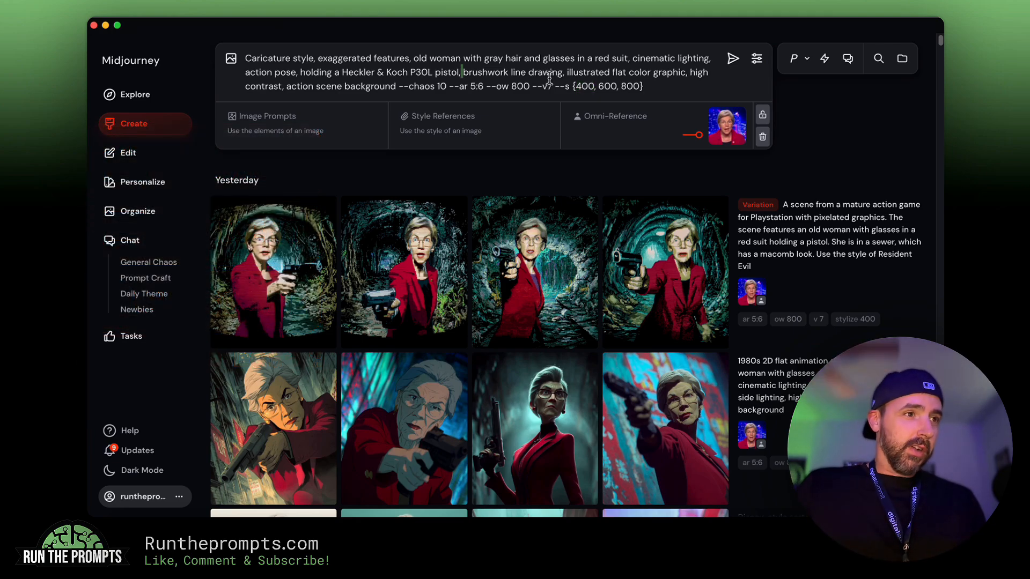
pyautogui.click(654, 90)
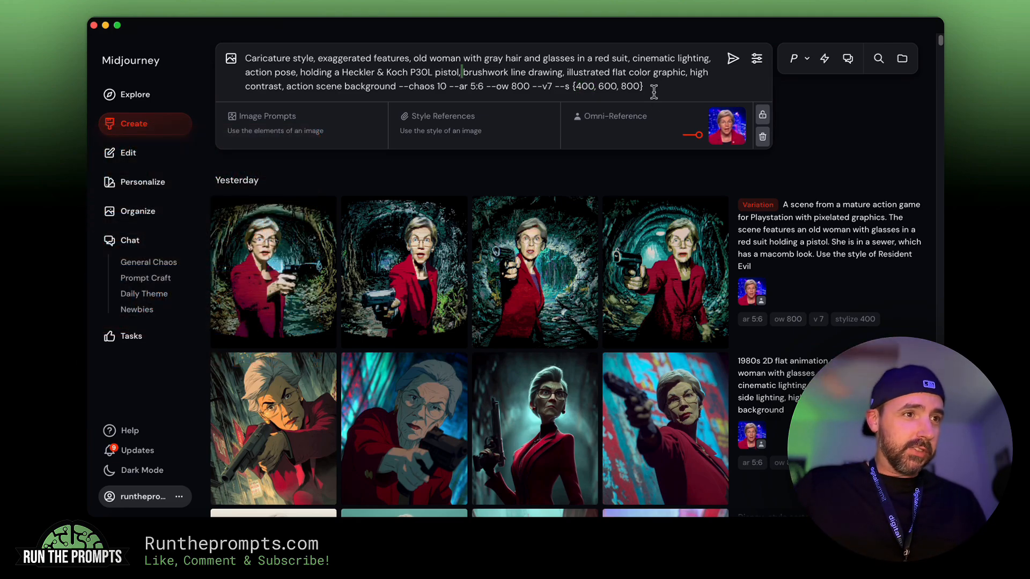
pyautogui.click(732, 64)
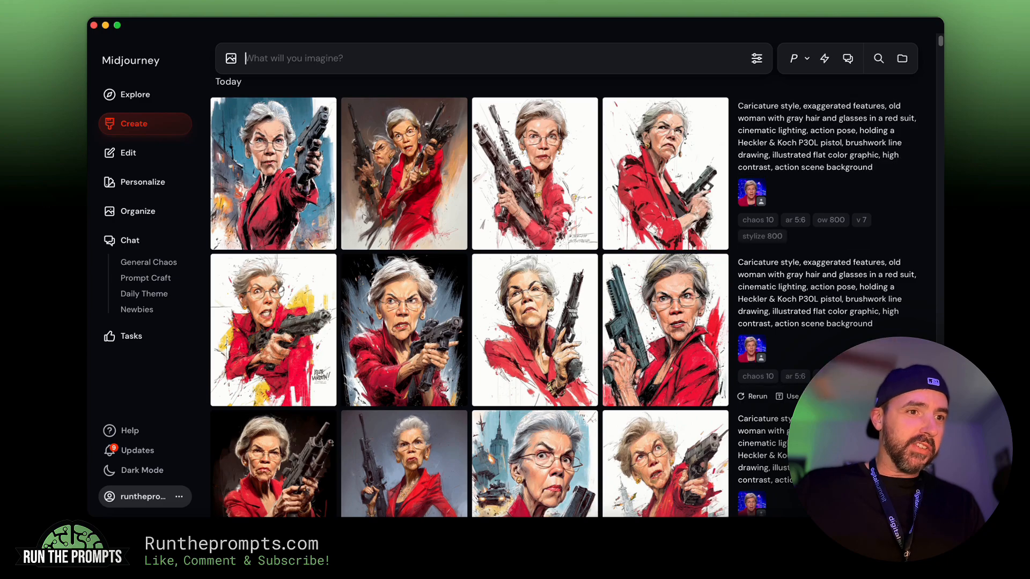
# Create a strong variation of the fourth caricature in the stylize 600 set and return to the image gallery
pyautogui.scroll(-1, 536, 349)
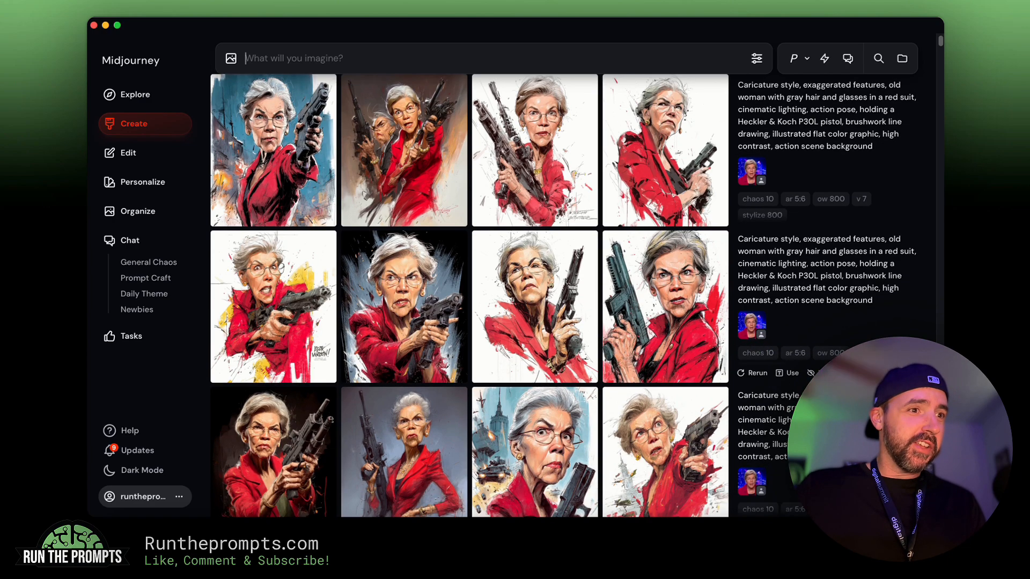
pyautogui.scroll(-1, 536, 349)
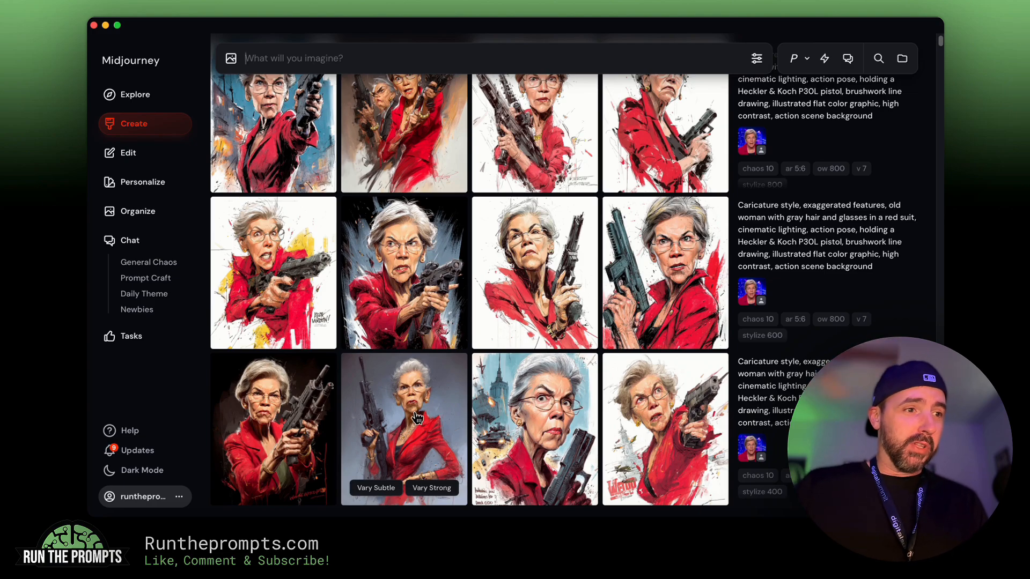
pyautogui.scroll(3, 417, 424)
pyautogui.scroll(-3, 536, 276)
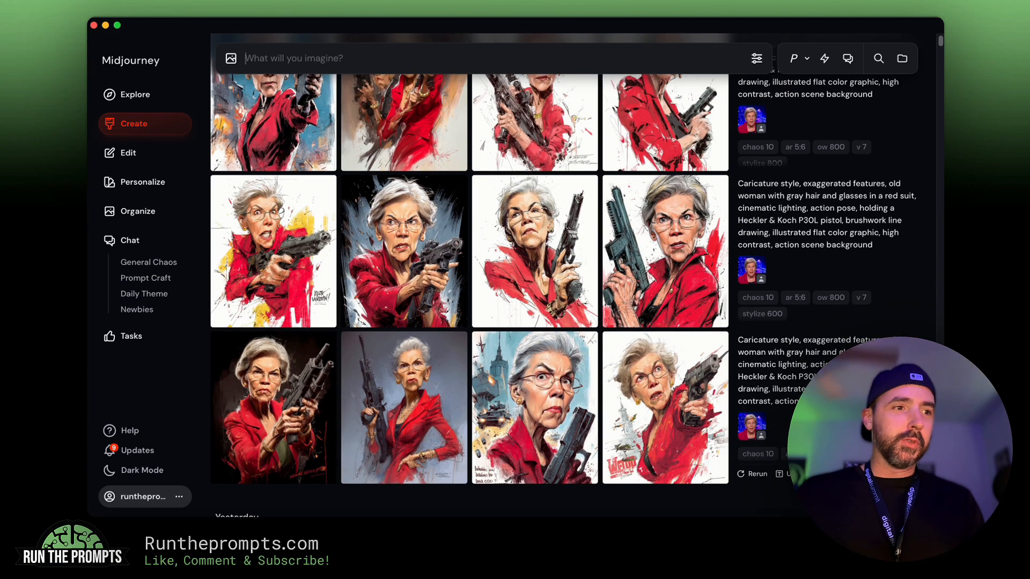
pyautogui.scroll(1, 562, 276)
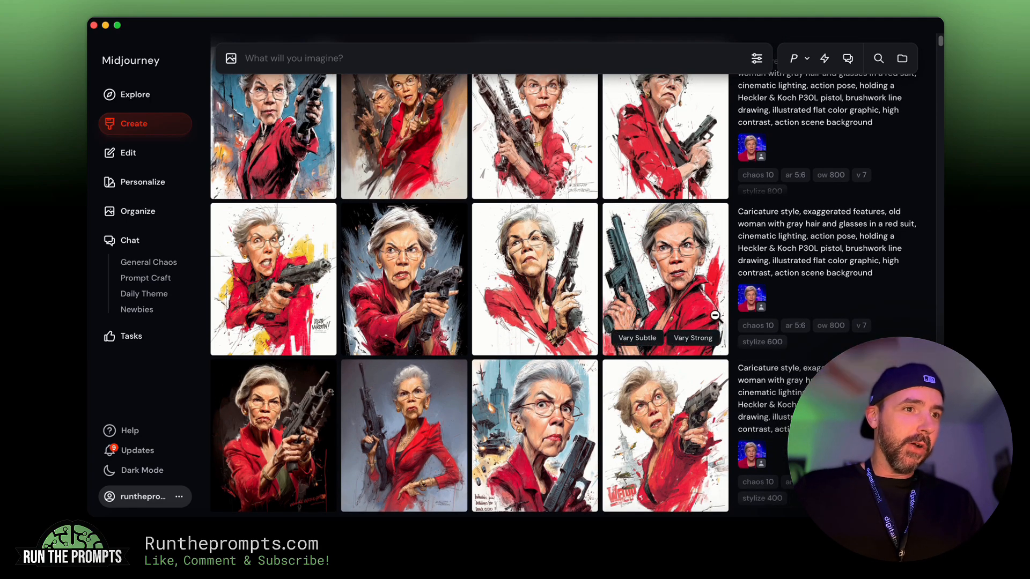
pyautogui.click(708, 310)
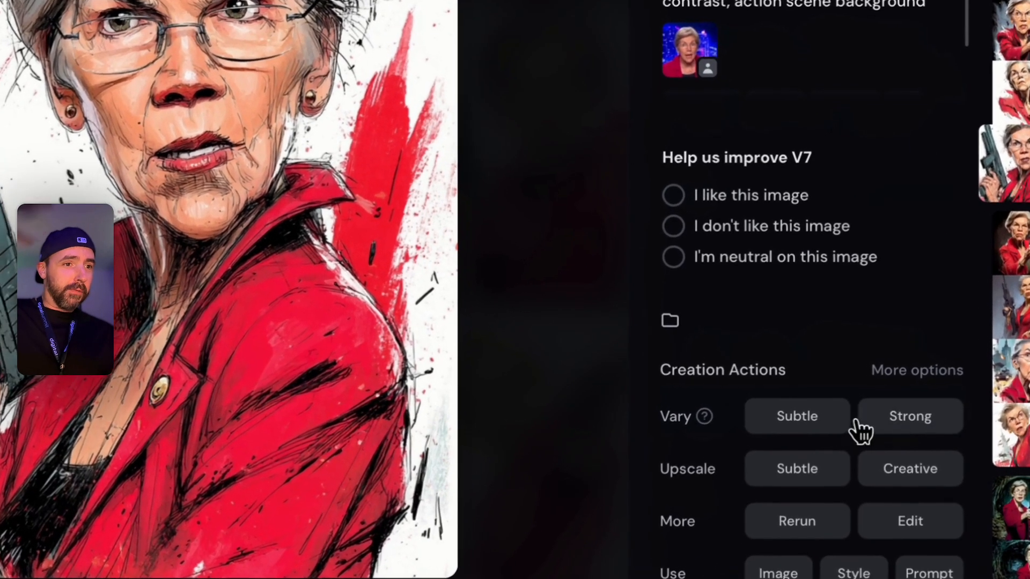
pyautogui.click(913, 429)
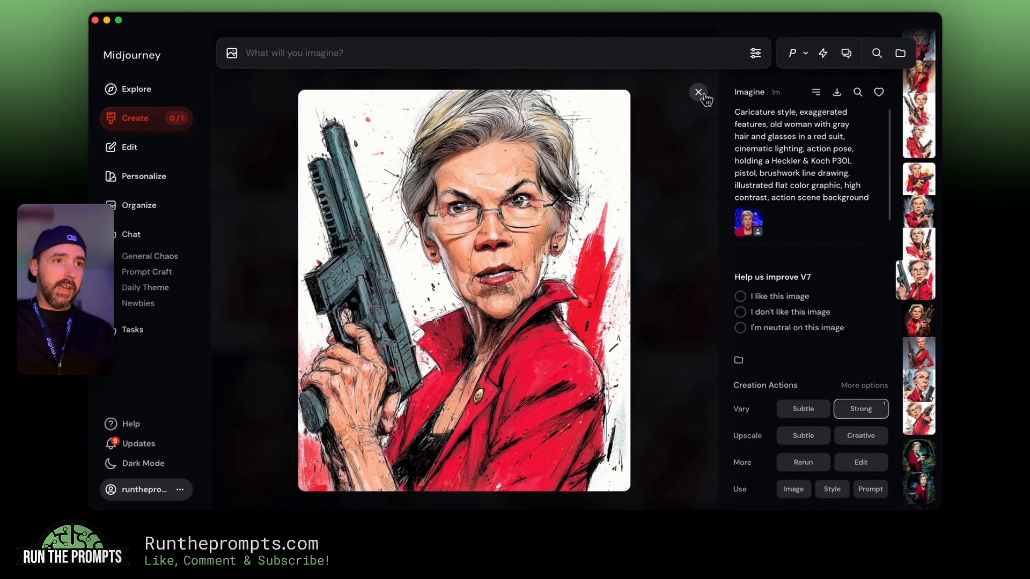
pyautogui.click(699, 93)
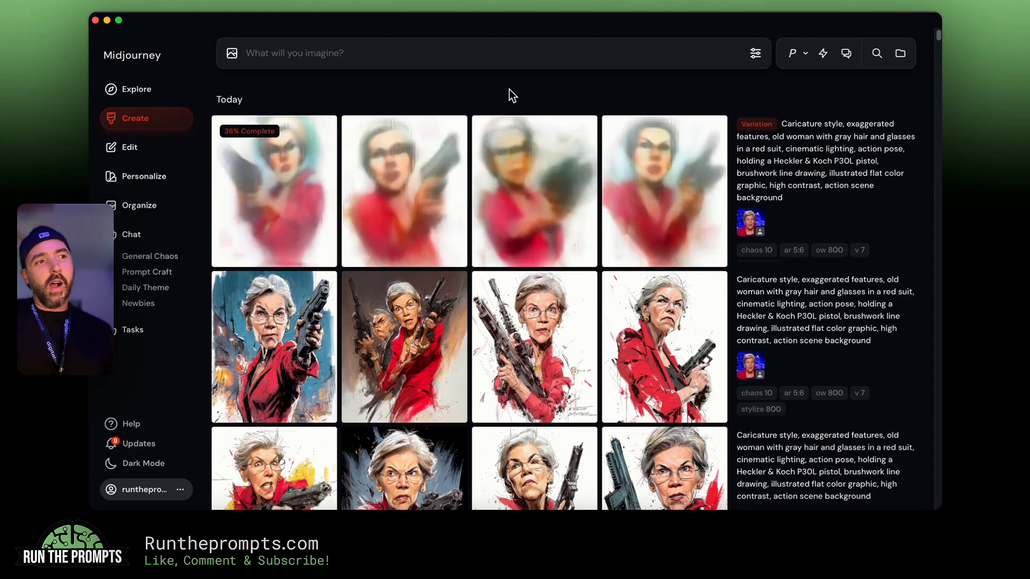
# View the new caricature variations at full size and compare their faces, guns and poses
pyautogui.click(675, 164)
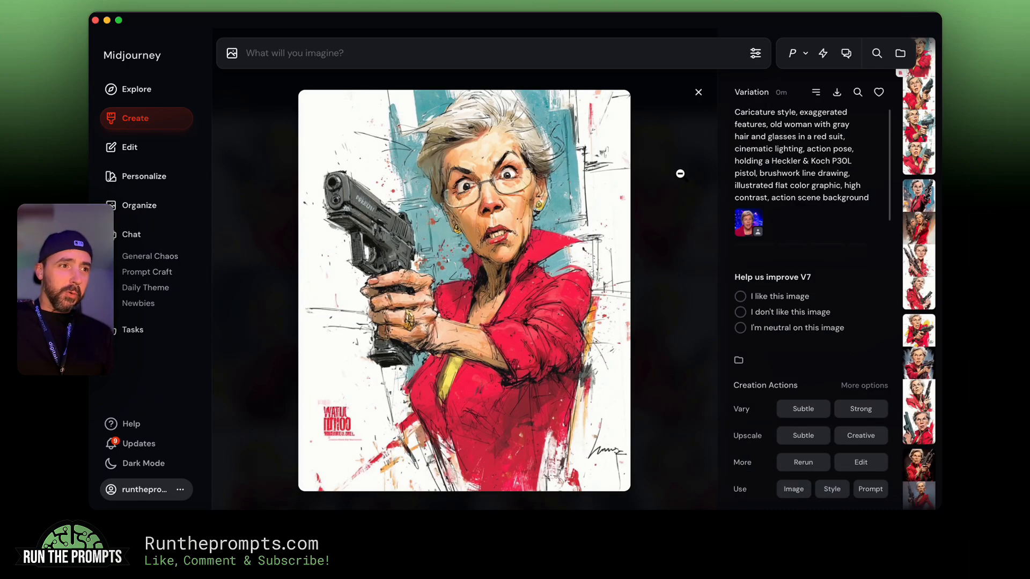
pyautogui.press('Right')
pyautogui.press('Right')
pyautogui.press('Right')
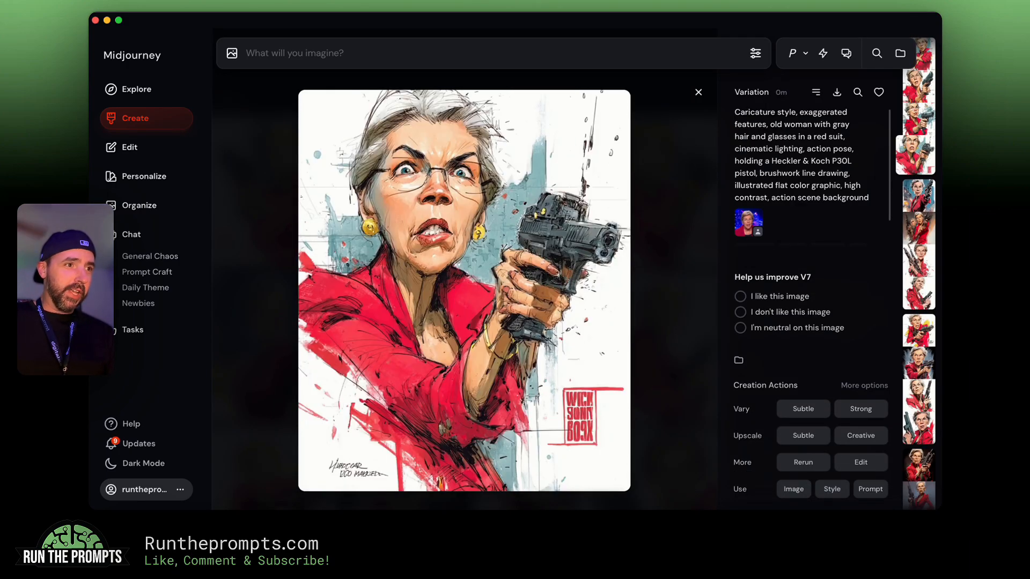
pyautogui.press('Left')
pyautogui.press('Left')
pyautogui.press('Left')
pyautogui.press('Right')
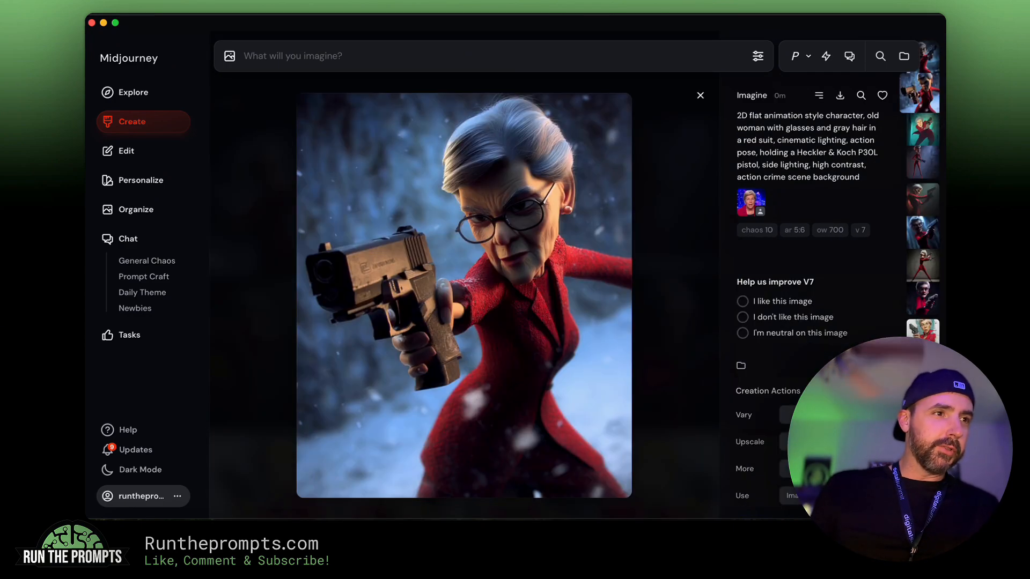
# Examine the 2D flat animation images at full size, including the full-body figure and the teal-background cartoon
pyautogui.click(920, 159)
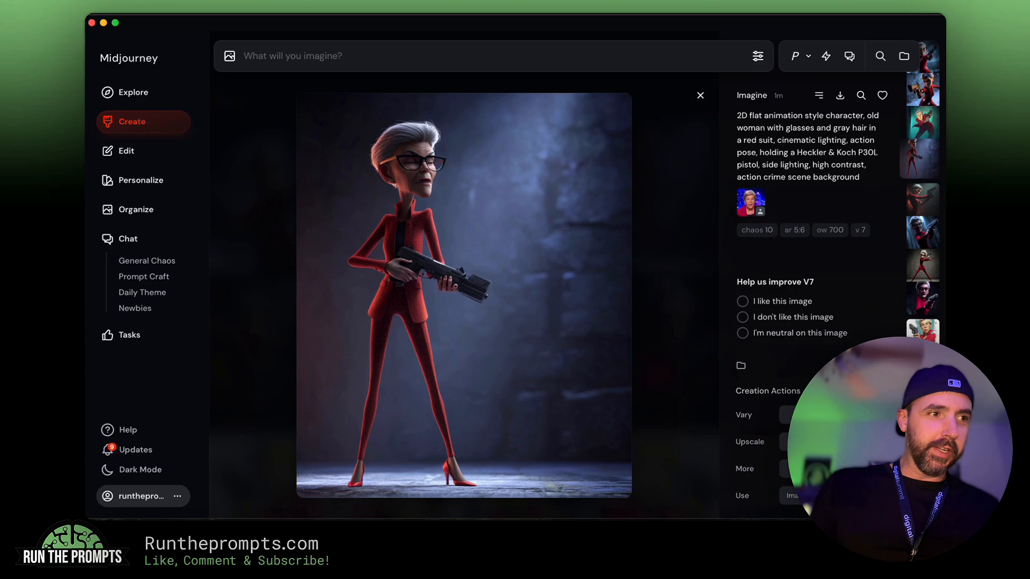
pyautogui.click(919, 126)
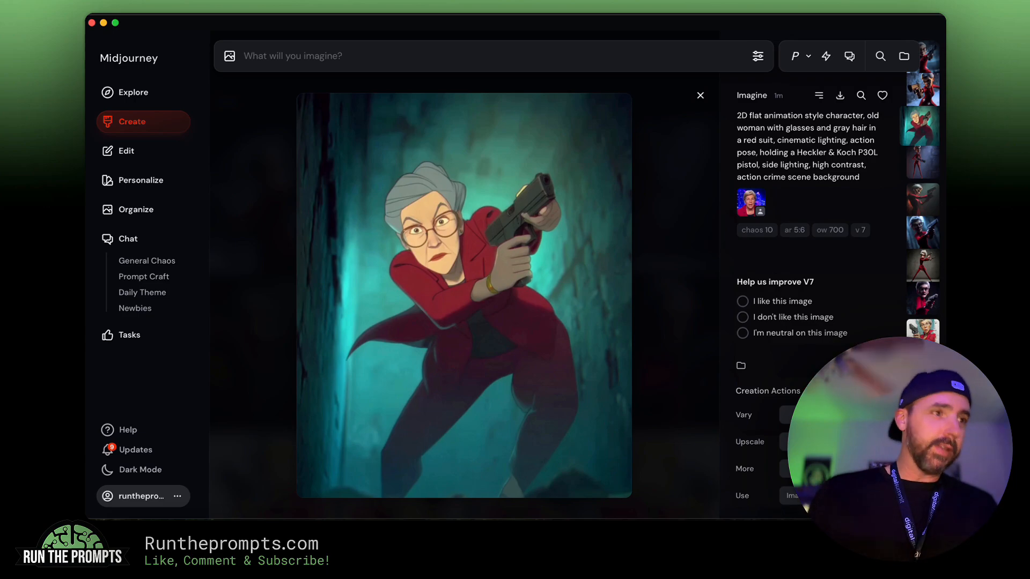
pyautogui.press('Left')
pyautogui.press('Left')
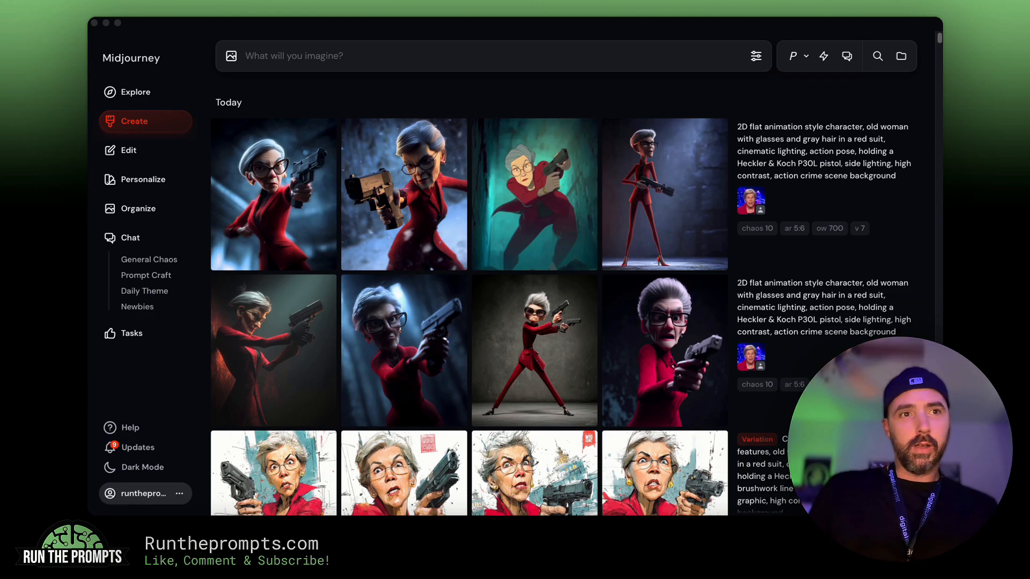
# Generate Disney-style cartoon images of an insane-looking old woman in a red suit holding a pistol downtown, with aspect ratio 5:6, omni weight 800 and stylize 200
pyautogui.click(294, 65)
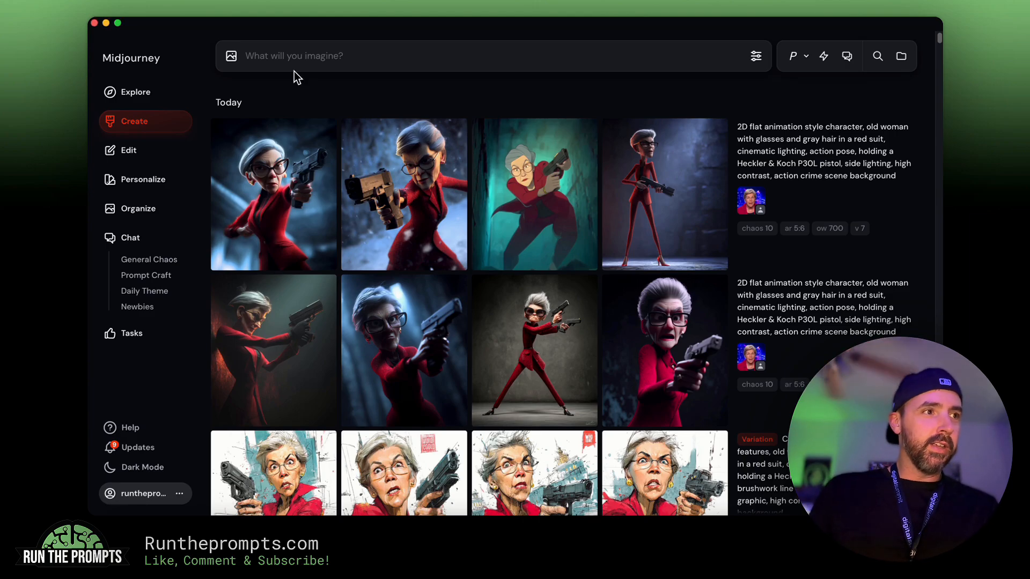
pyautogui.write('Disney-style cartoon character, old woman with an insane expression on her face, wearing a red suit and glasses, standing in an action pose, holding a pistol, vibrant downtown city background, smooth lines, soft shadows, bold colors --ar 5:6 --ow 800 --stylize 200')
pyautogui.press('Return')
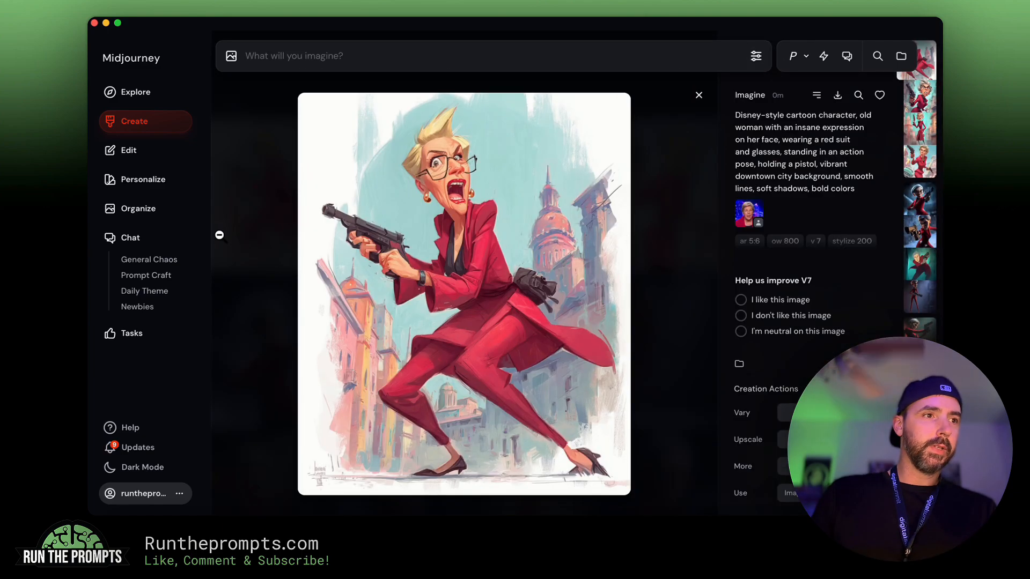
# Browse the Disney-style cartoon results at full size to compare the characters' expressions and backgrounds
pyautogui.press('Down')
pyautogui.press('Down')
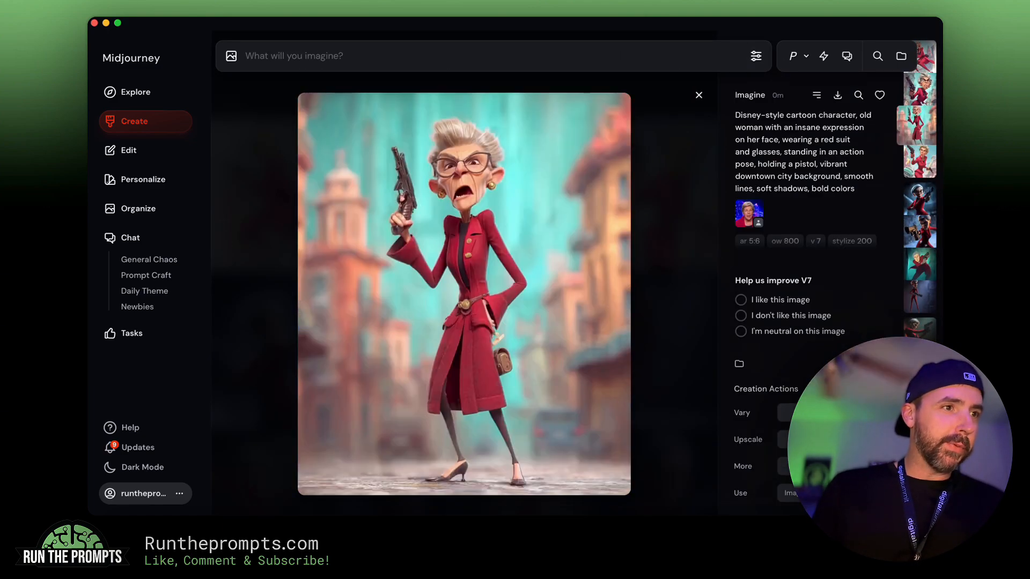
pyautogui.press('Down')
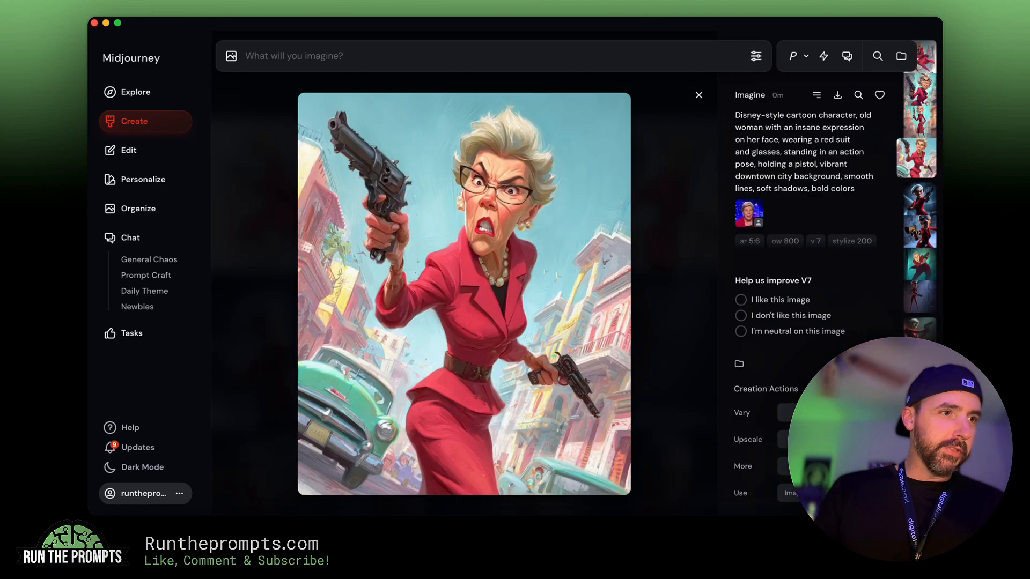
pyautogui.press('Up')
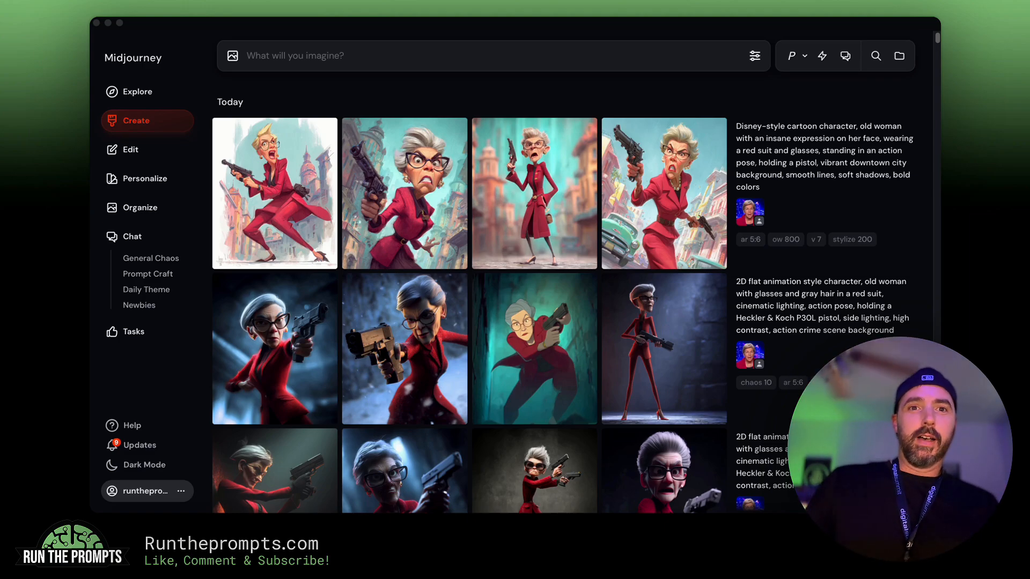
# Generate 1980s 2D flat animation images of an old woman in a red suit holding a pistol at a crime scene, with --ar 5:6 --ow 800 --stylize 200
pyautogui.click(356, 51)
pyautogui.write('1980s 2D flat animation style character, old woman with glasses and gray hair in a red suit, cinematic lighting, action pose, holding a pistol, side lighting, high contrast, action crime scene background --ar 5:6 --ow 800 --stylize 200')
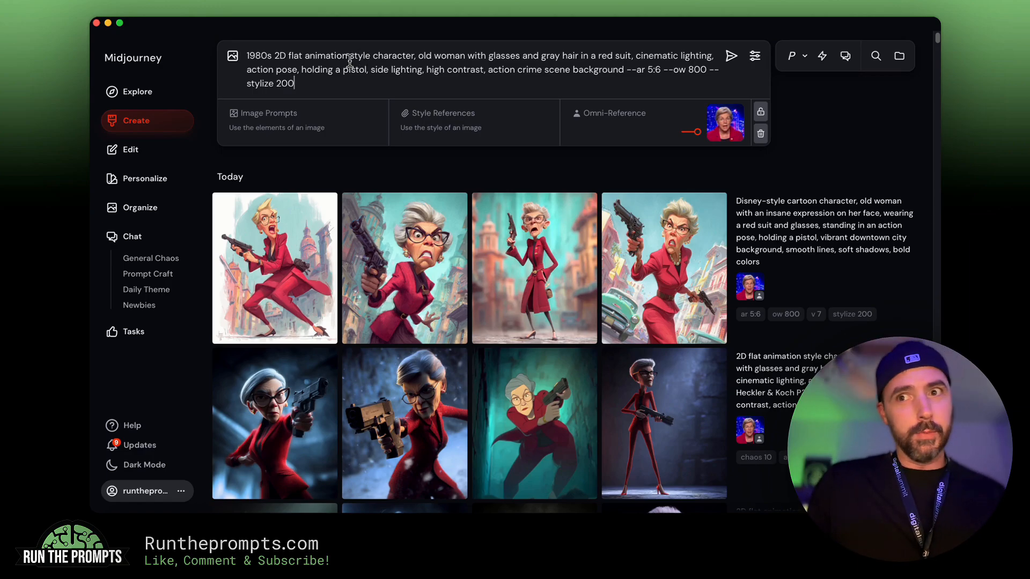
pyautogui.click(731, 57)
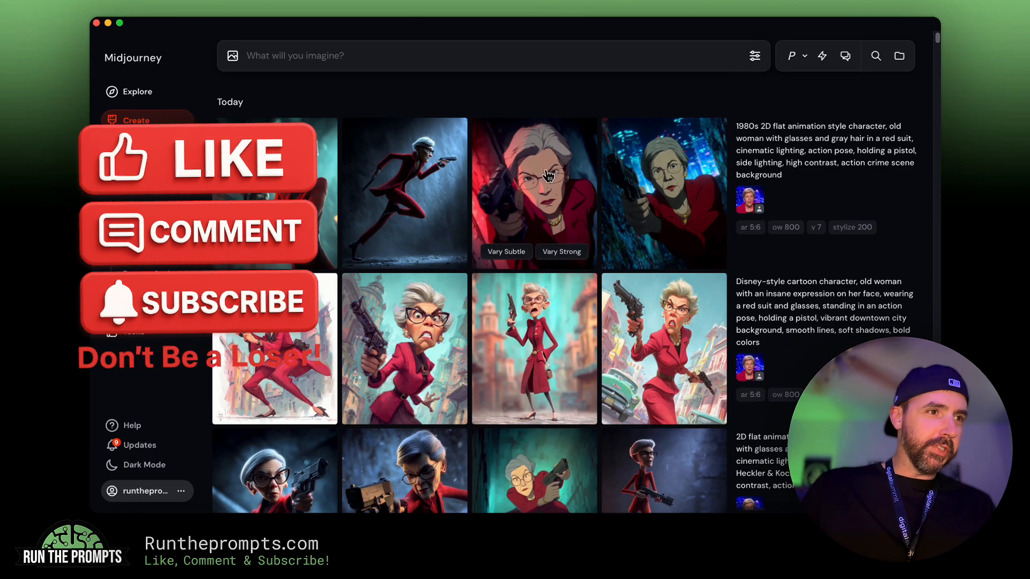
# Compare the red-lit close-up and the blue city image from the 1980s animation set at full size, then close the preview
pyautogui.click(539, 159)
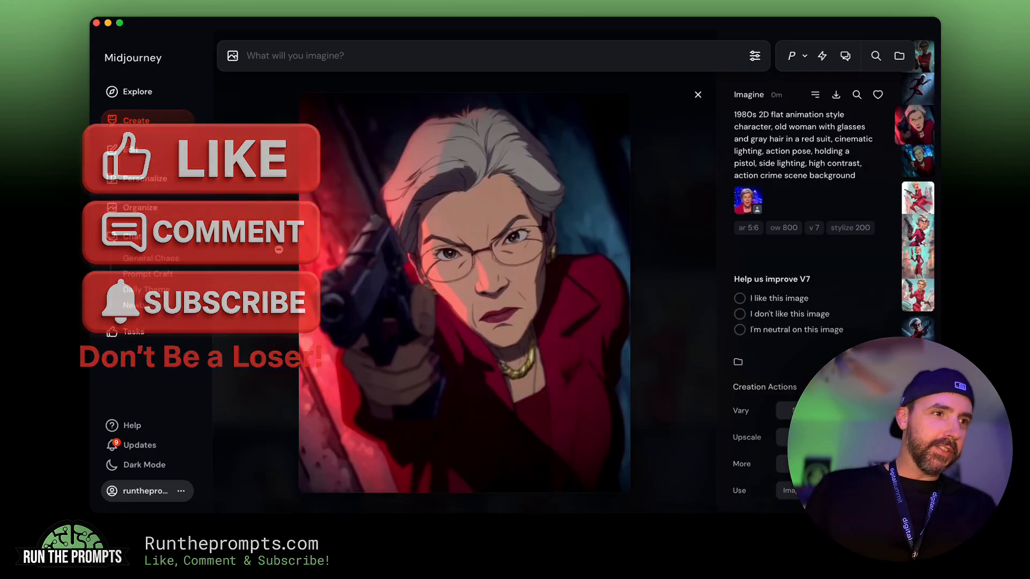
pyautogui.click(917, 158)
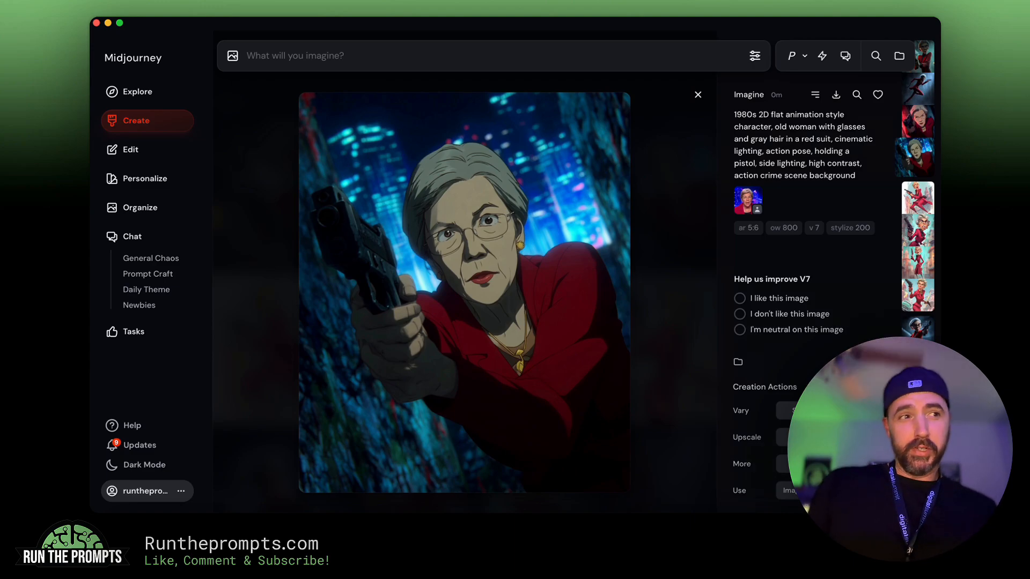
pyautogui.click(916, 122)
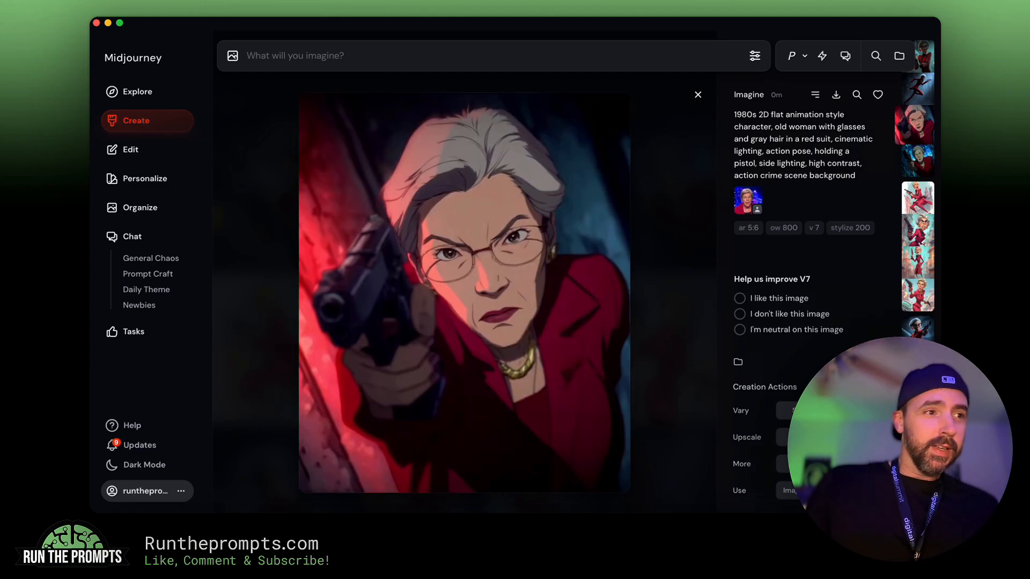
pyautogui.click(917, 158)
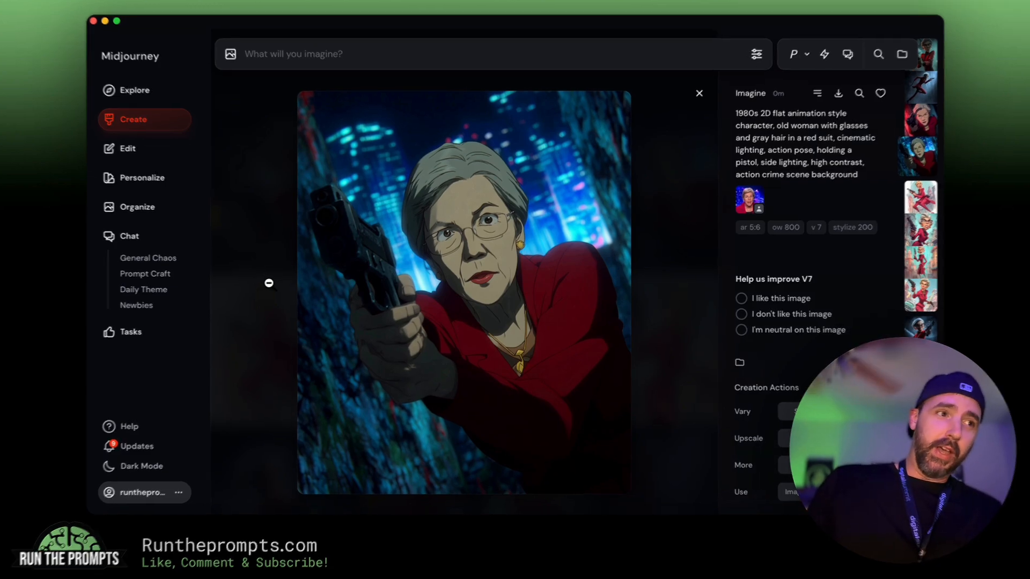
pyautogui.click(269, 282)
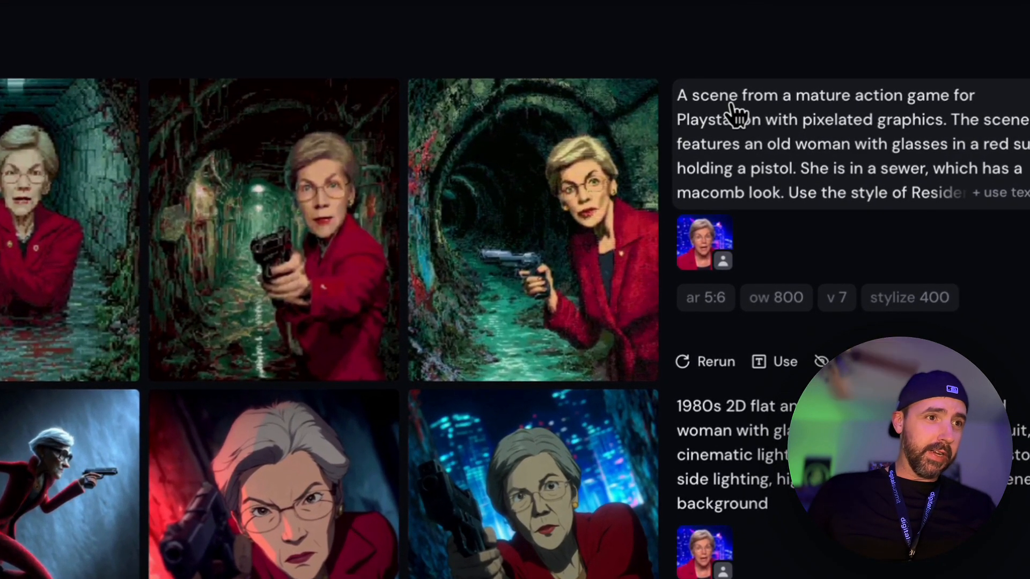
# View the fourth image of the pixelated PlayStation sewer scene set at full size
pyautogui.click(580, 145)
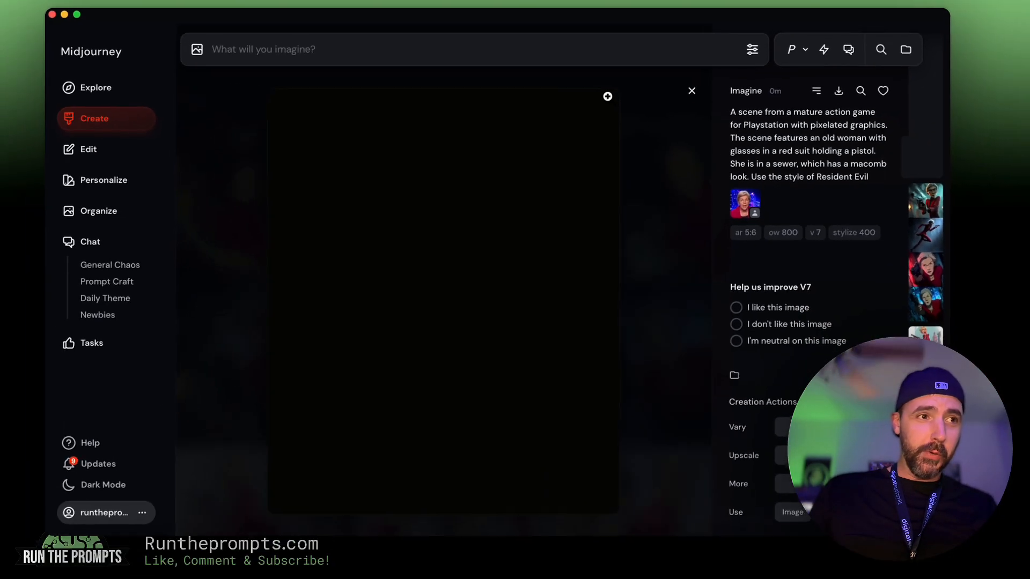
pyautogui.click(707, 98)
pyautogui.click(715, 162)
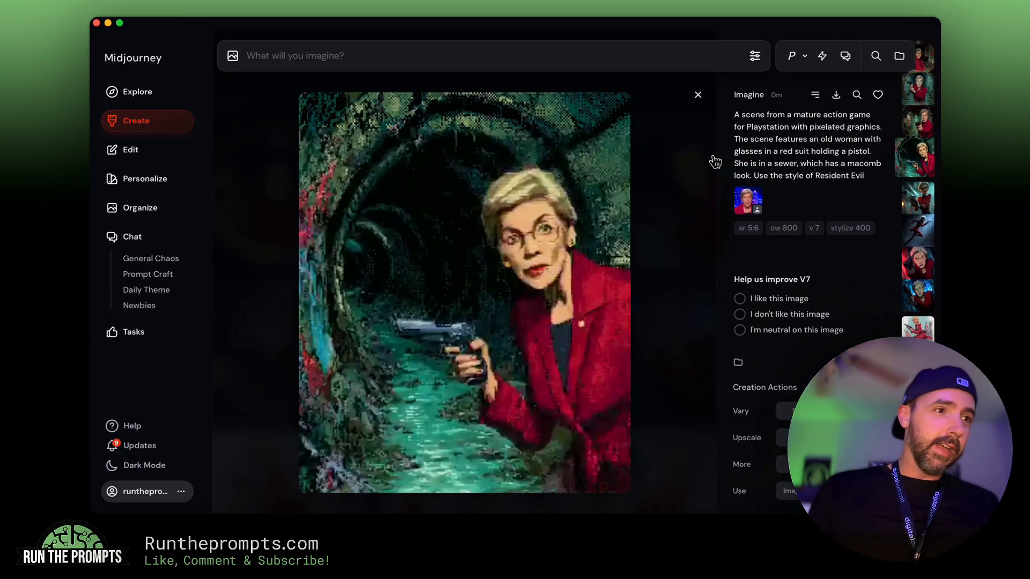
# Flip back and forth through the four pixelated PlayStation sewer images at full size to compare the woman's likeness, pose and pixel style
pyautogui.press('Left')
pyautogui.press('Left')
pyautogui.press('Left')
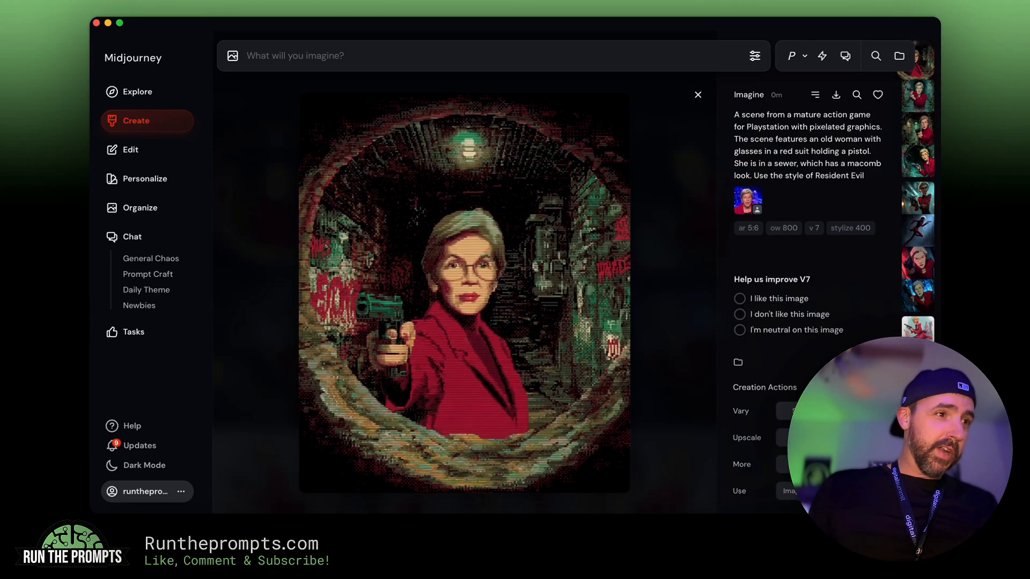
pyautogui.press('Right')
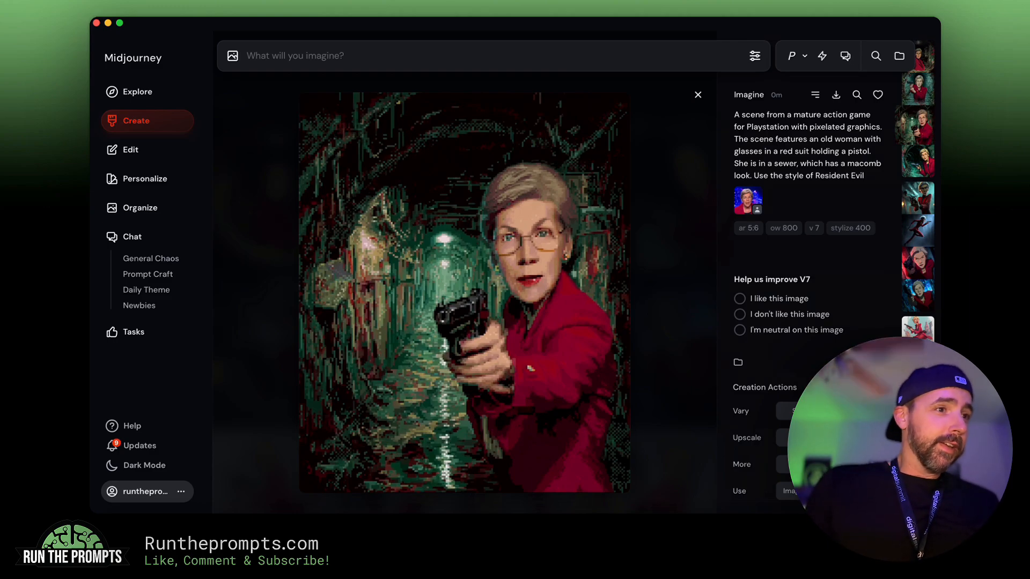
pyautogui.press('Right')
pyautogui.press('Left')
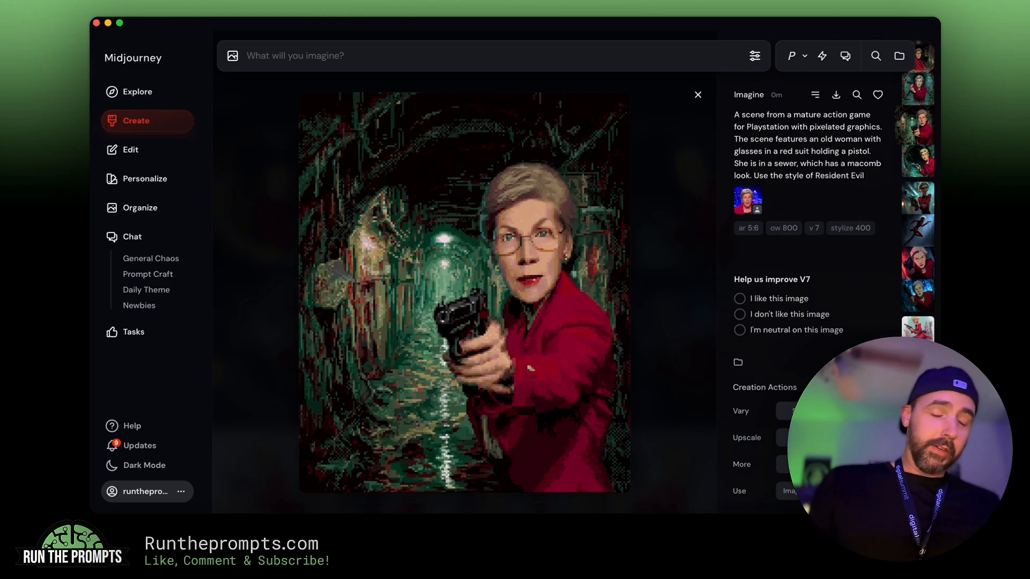
pyautogui.press('Left')
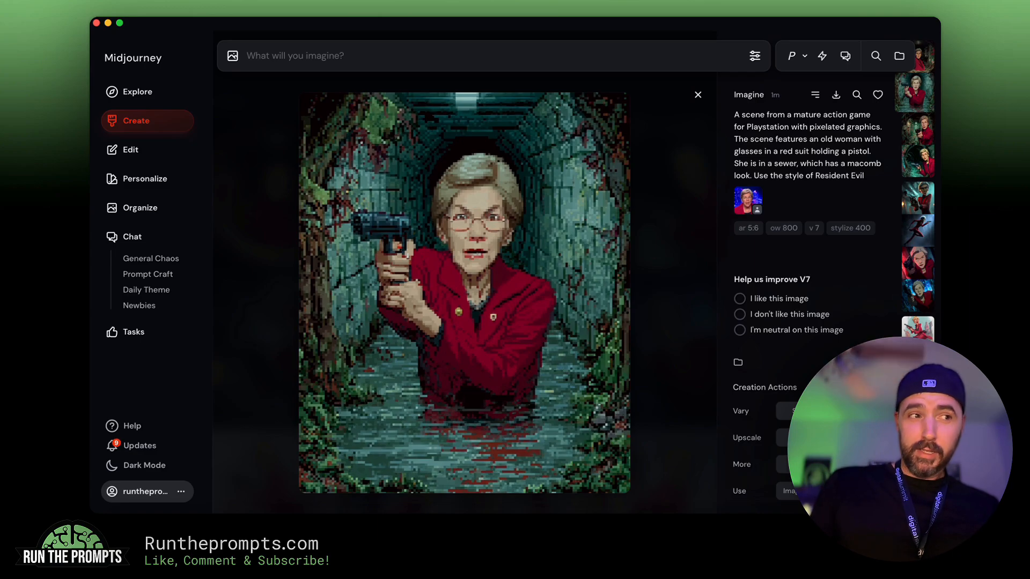
pyautogui.press('Right')
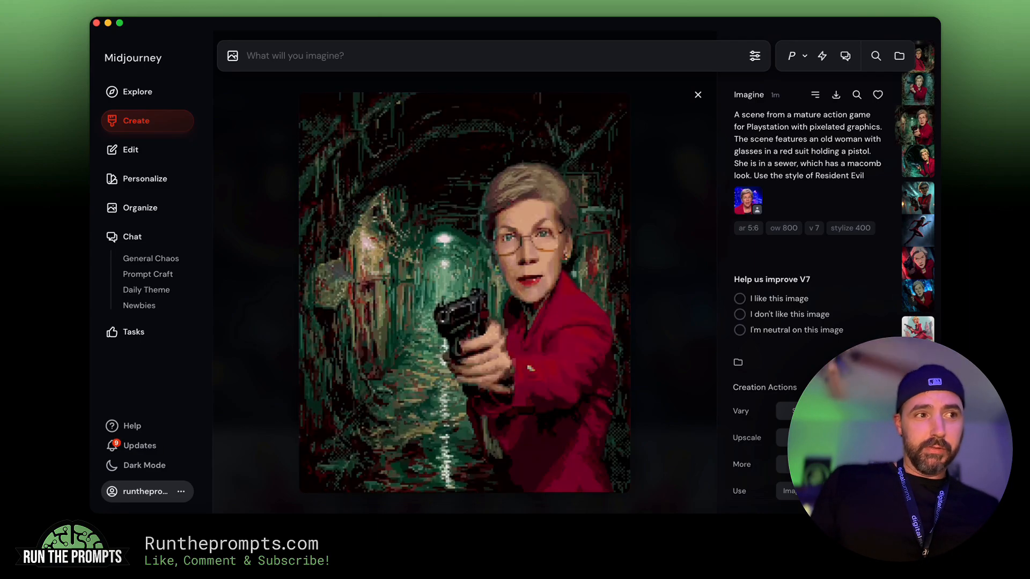
pyautogui.press('Right')
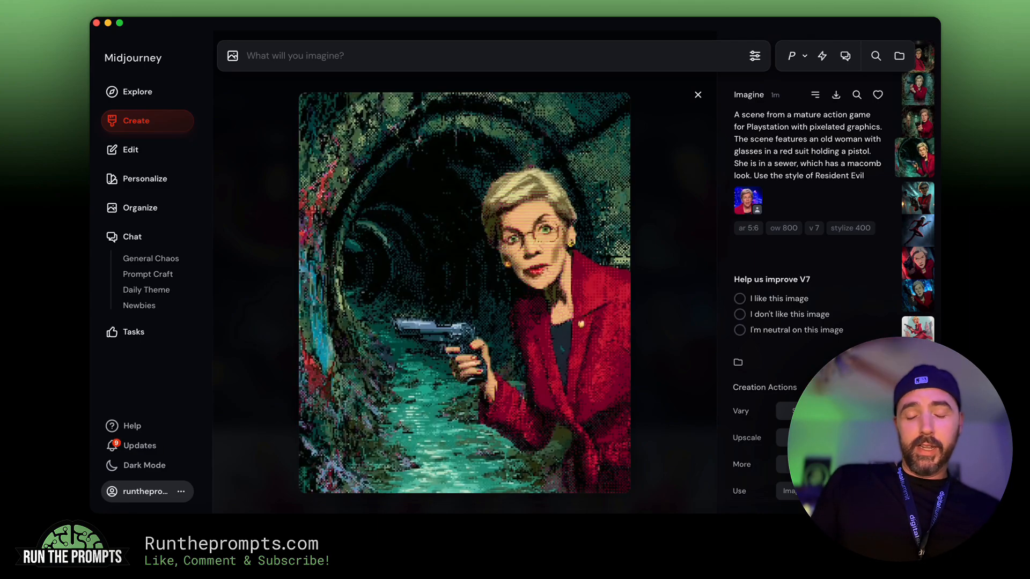